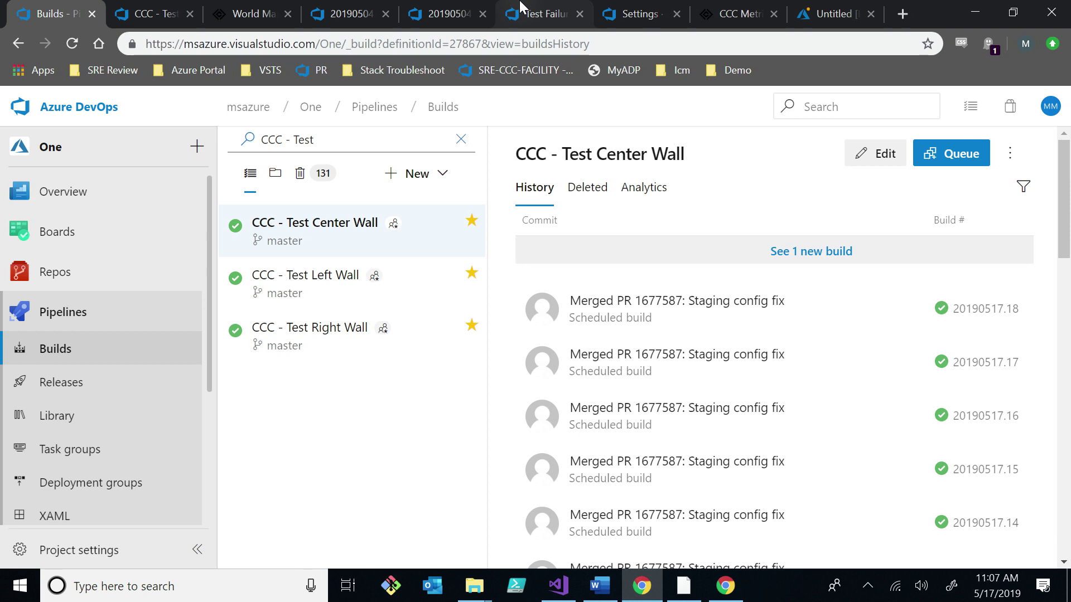
- Bring up the CCC - Test Center Wall pipeline definition with its deploy task list
click(155, 14)
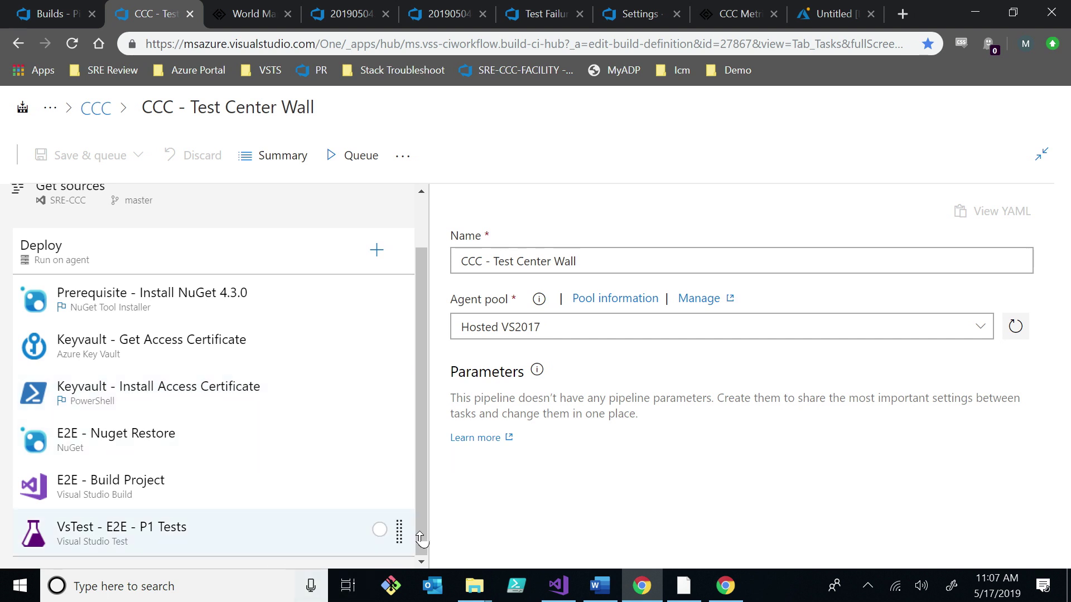
- Review the Visual Studio project, then show build 20190504.9's failed P1 tests log
click(559, 586)
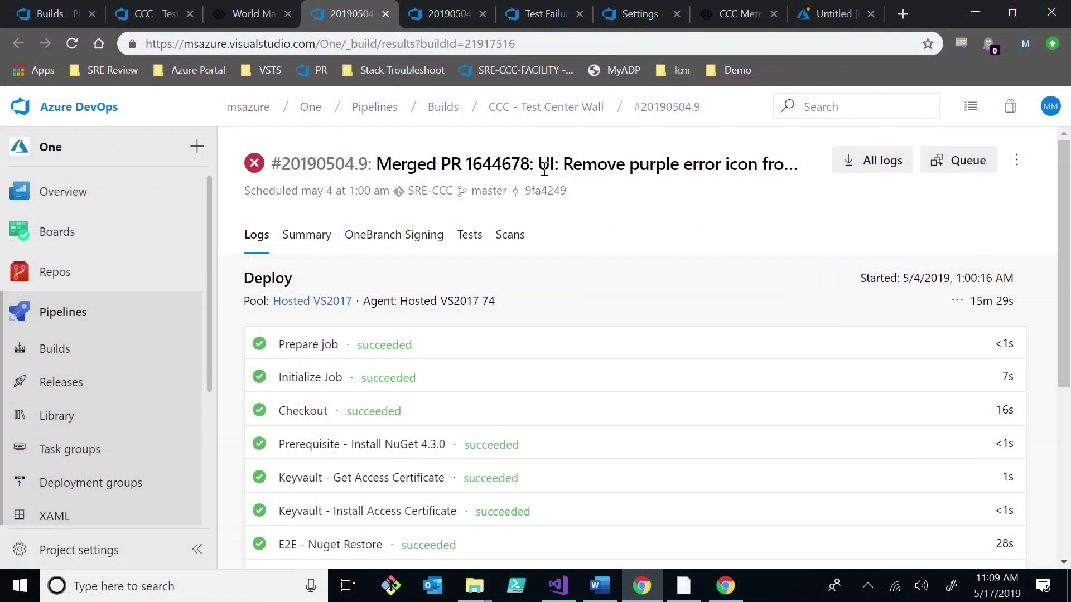
click(445, 14)
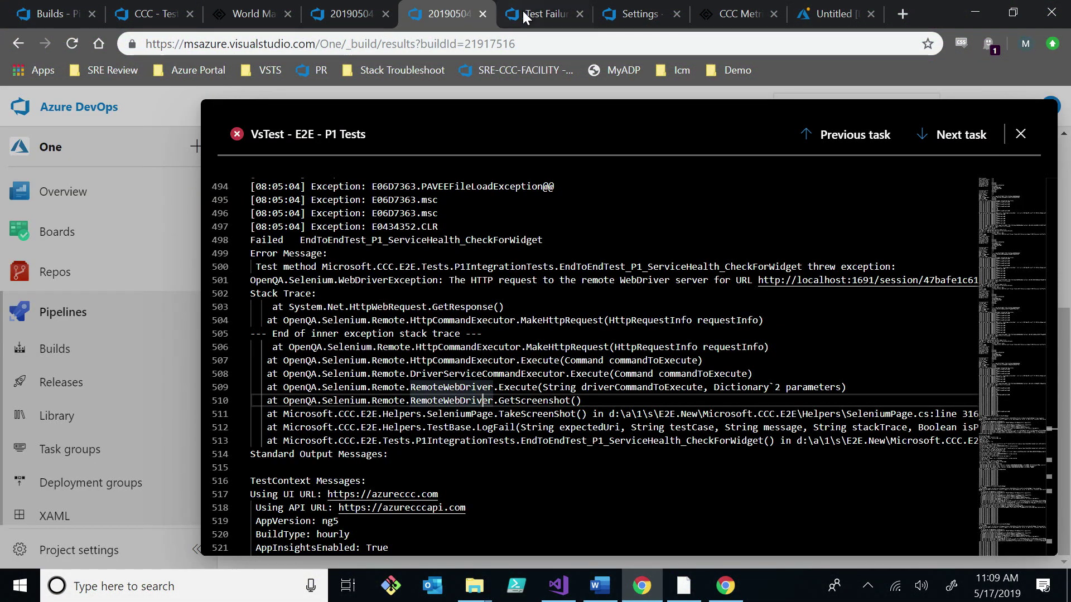
- Show the Analytics test failure report with the 2019-05-04 run at 96.52% pass rate
click(535, 13)
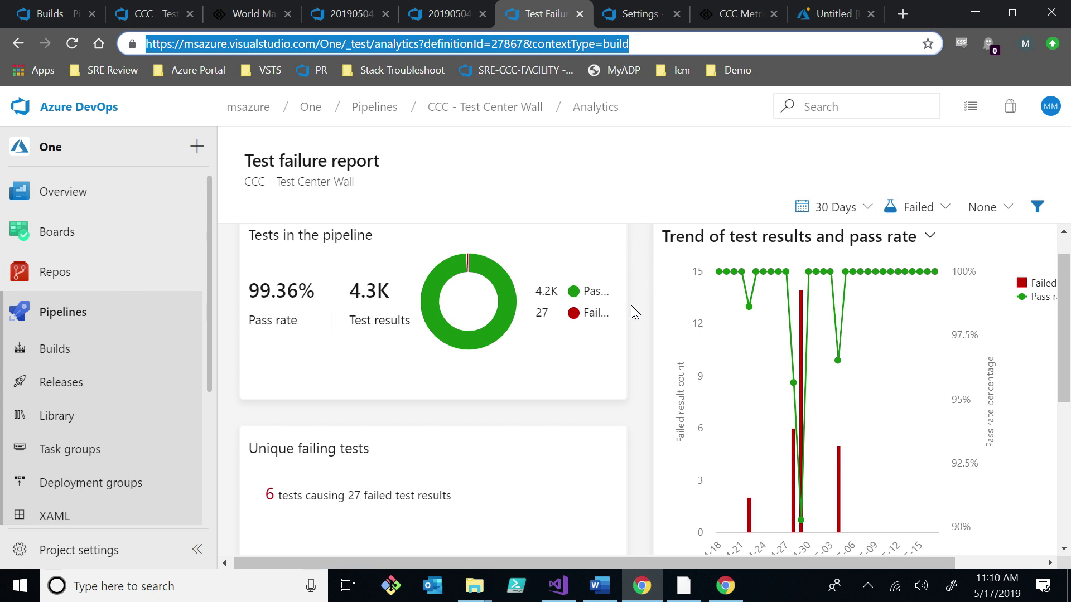
mouse_move(837, 361)
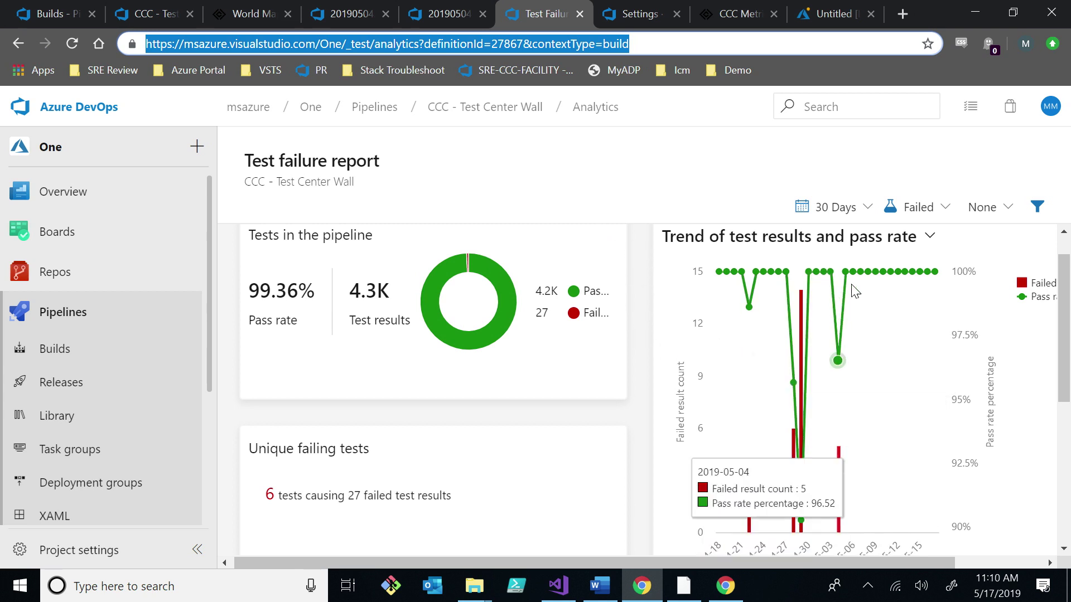
scroll(912, 334, down, 4)
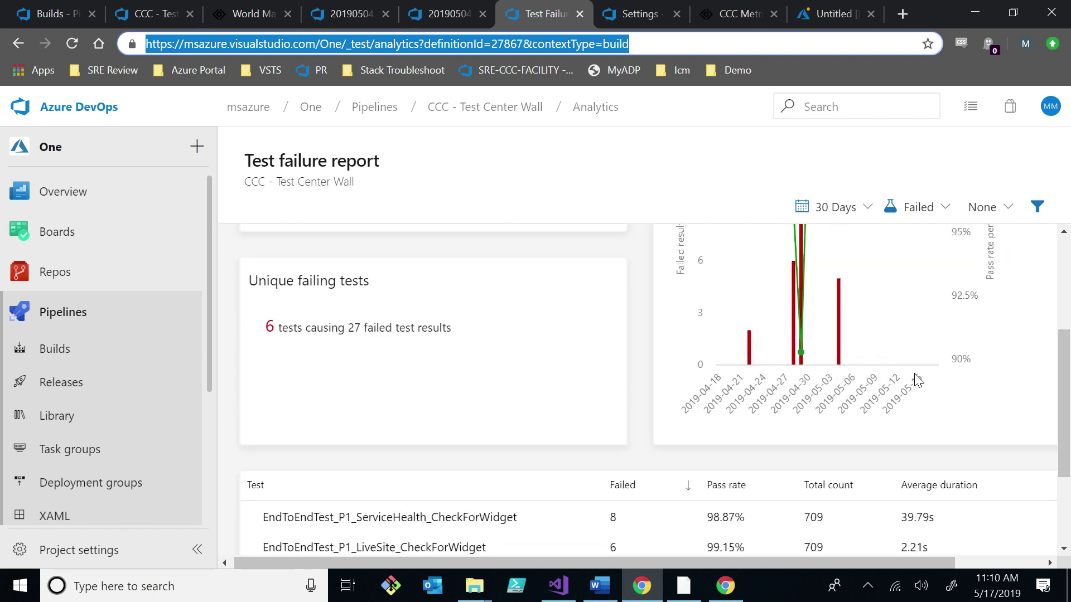
scroll(917, 381, up, 4)
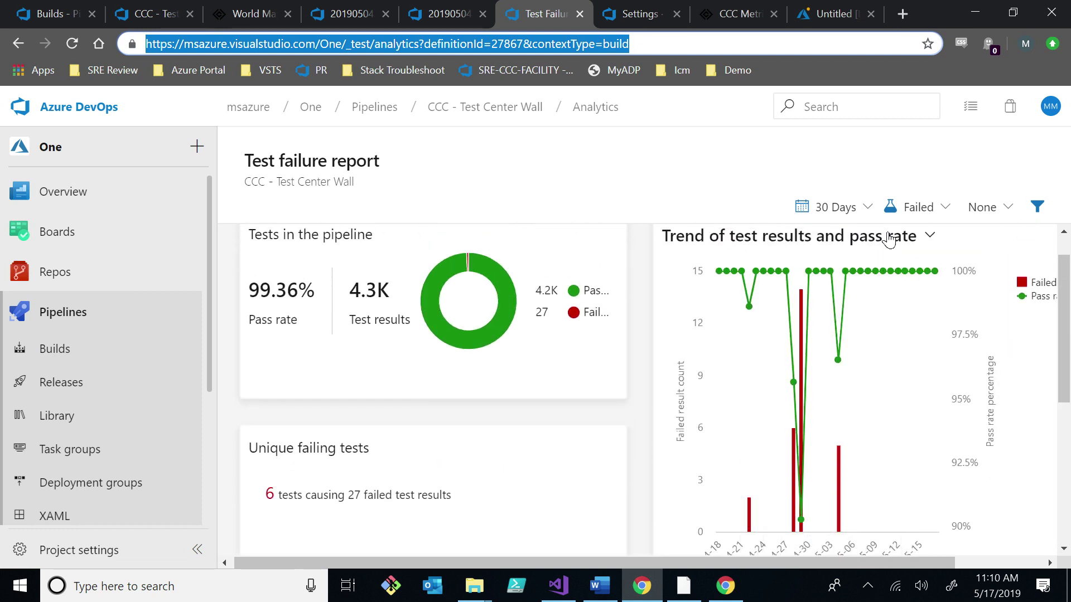
scroll(466, 324, down, 5)
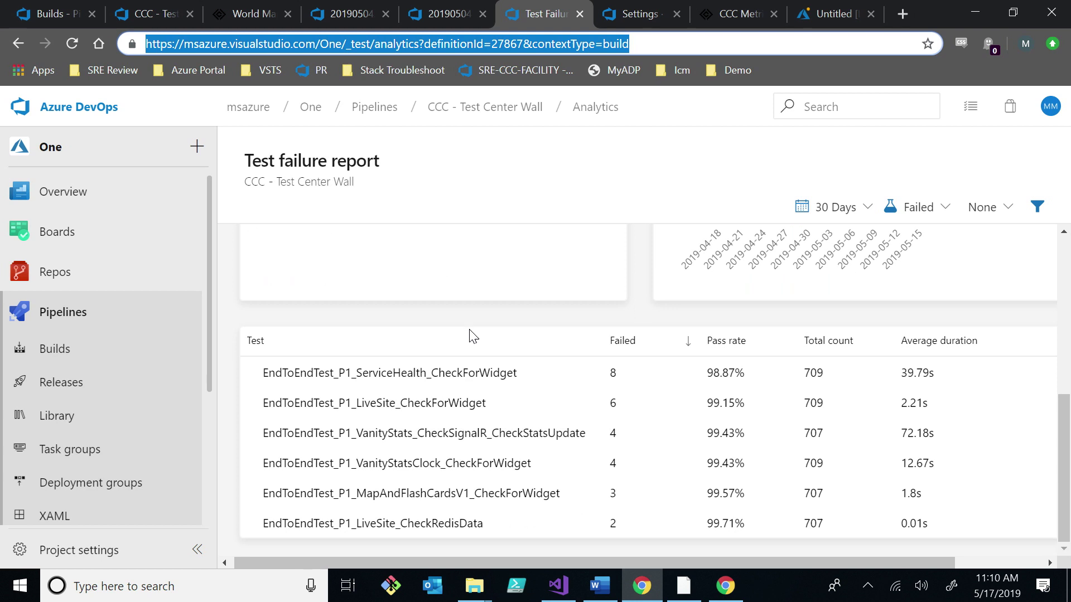
scroll(635, 359, up, 5)
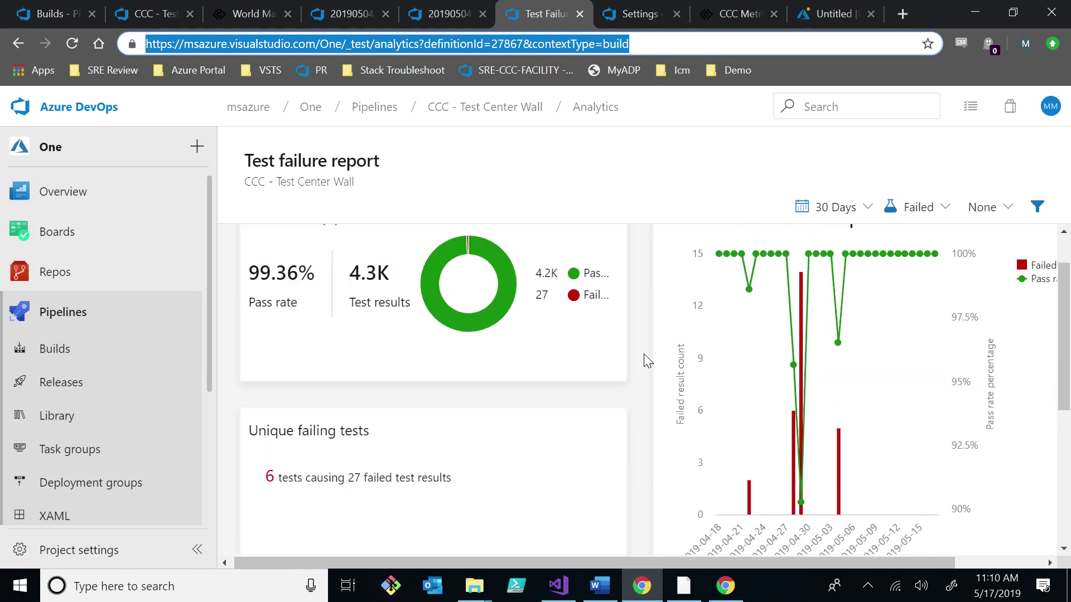
scroll(647, 360, up, 2)
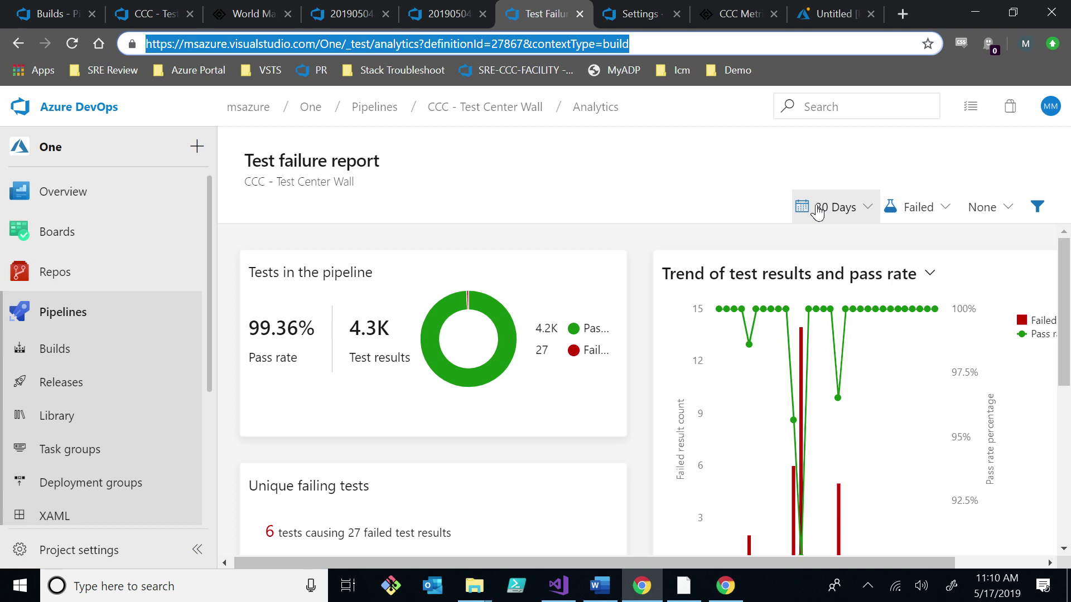
- Open the 30 Days date-range choices on the test failure report
click(817, 211)
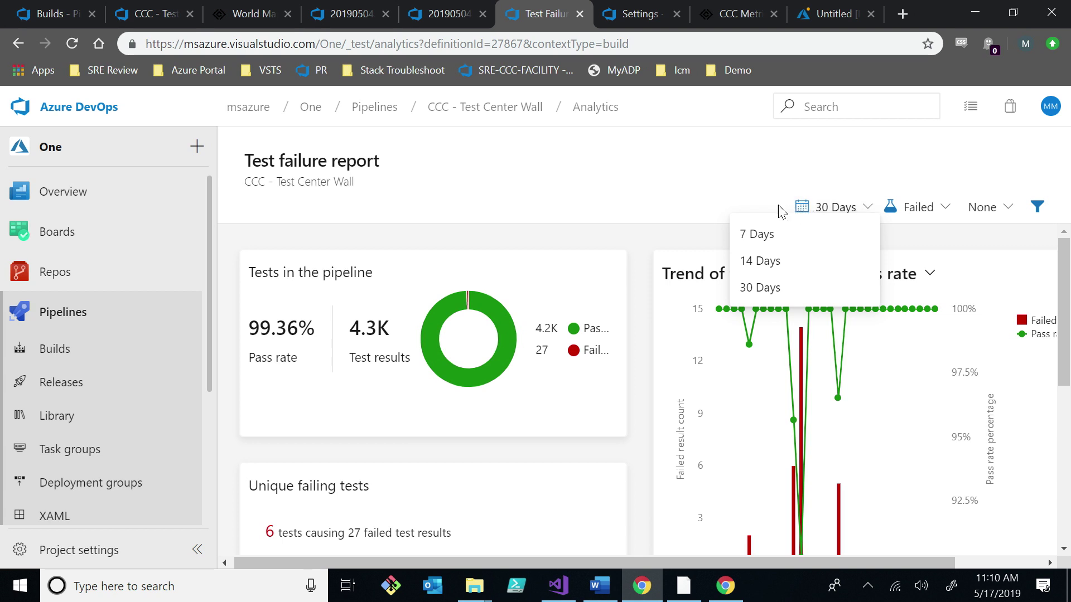
- Change the test failure report's date range from 30 Days to 7 Days
click(777, 172)
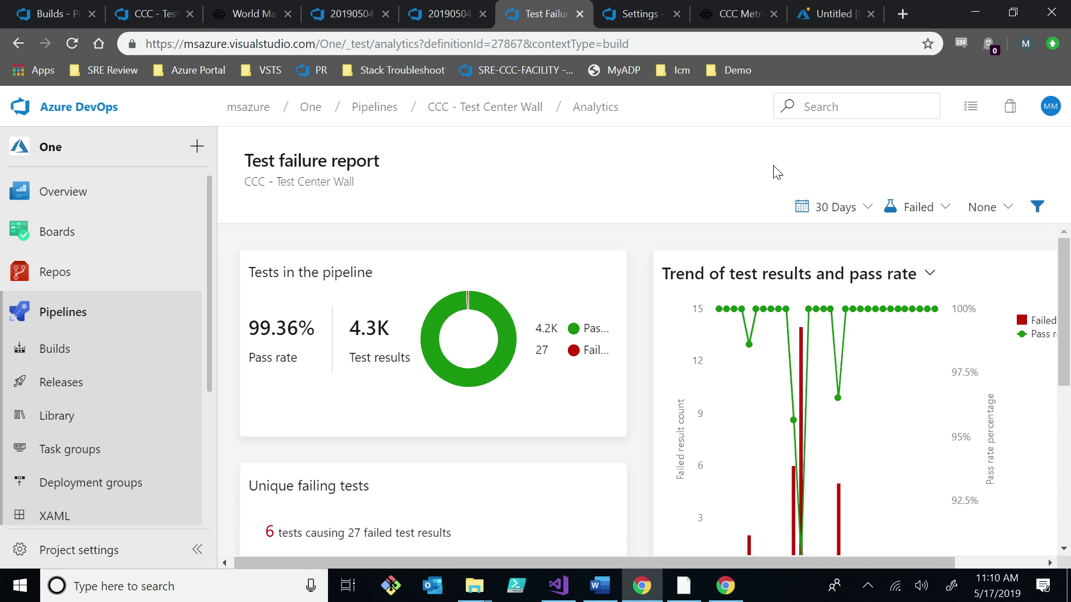
scroll(835, 319, down, 1)
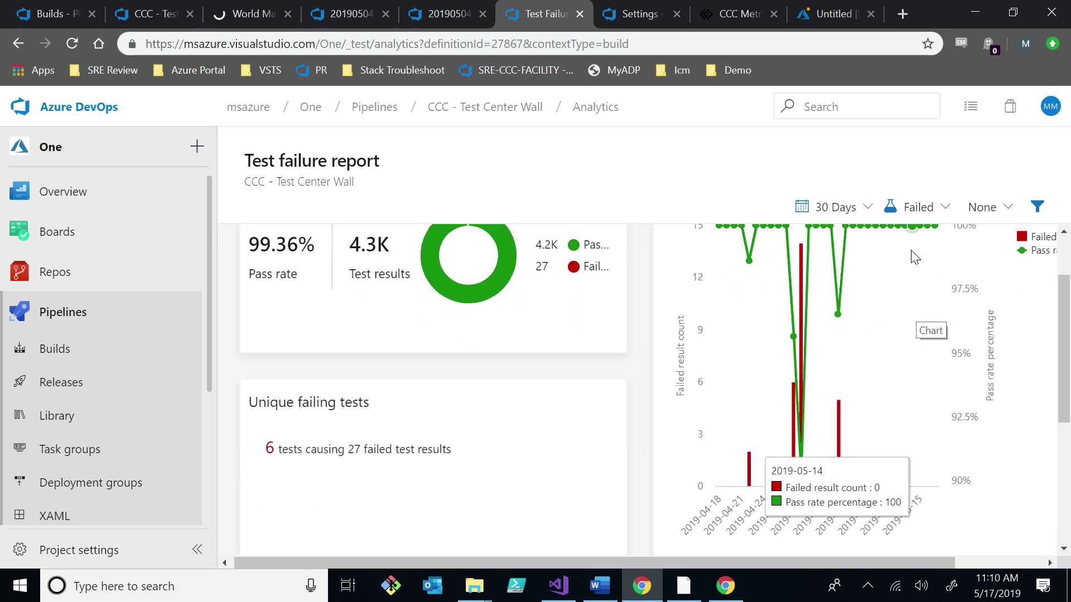
click(834, 207)
click(802, 237)
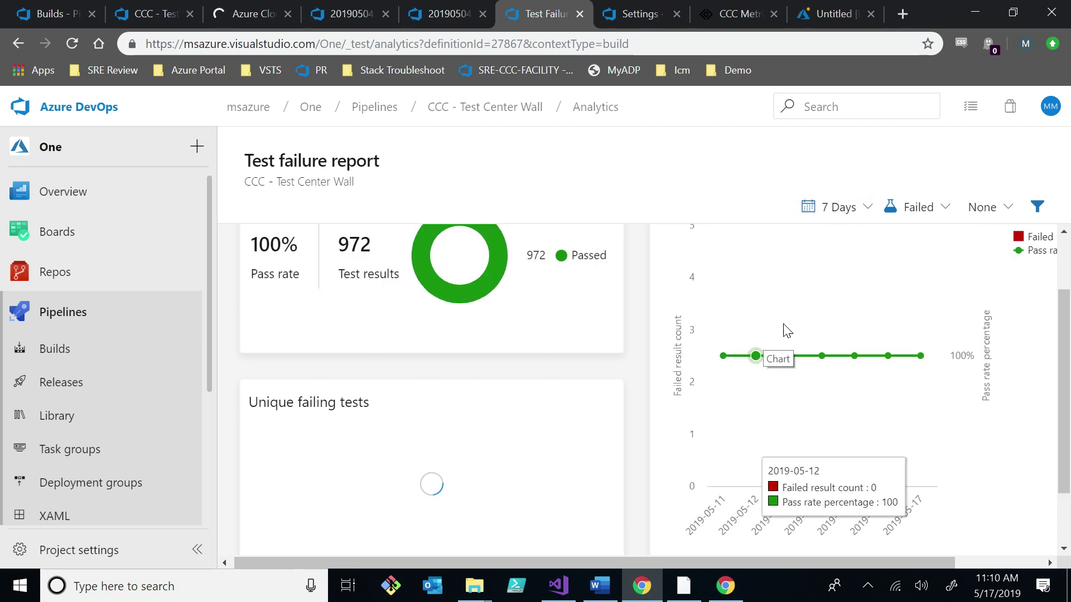
mouse_move(920, 356)
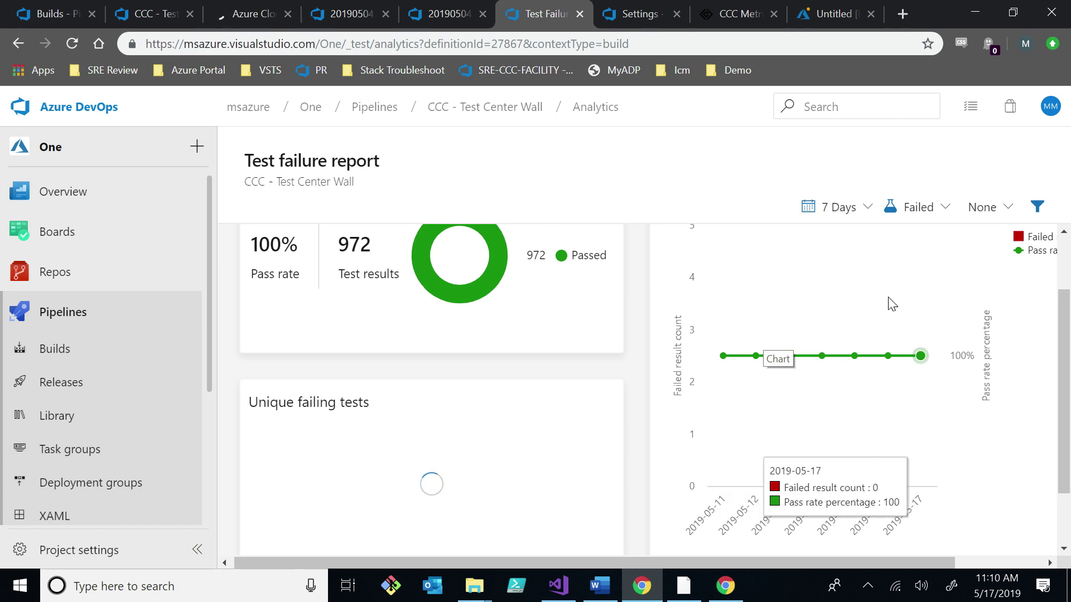
scroll(892, 303, down, 2)
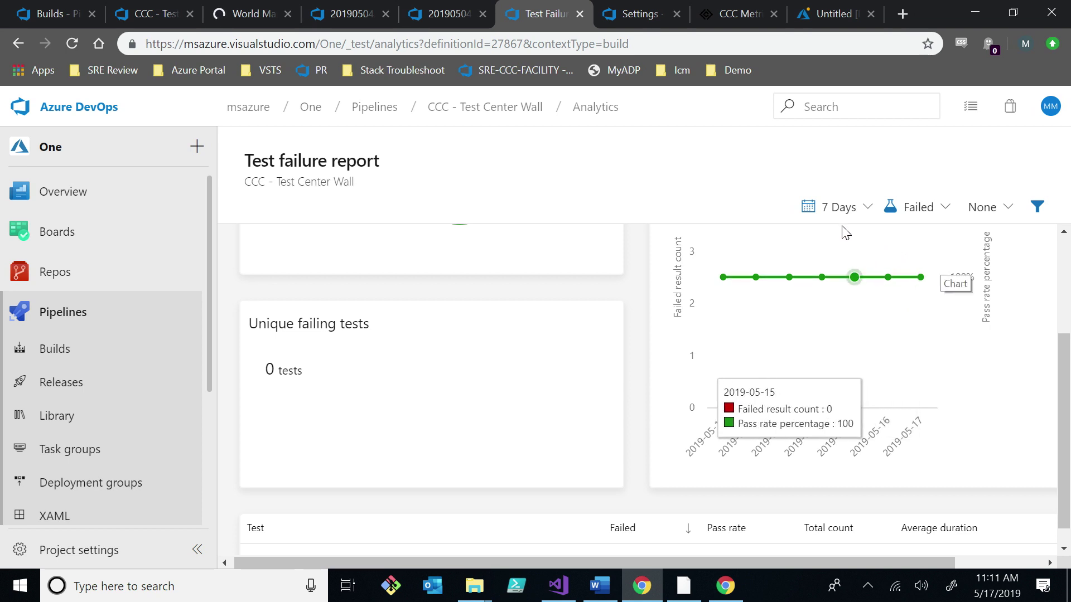
- Show the pipeline's Retention policies outside full screen, then bring Postman's API response forward
click(640, 13)
click(449, 14)
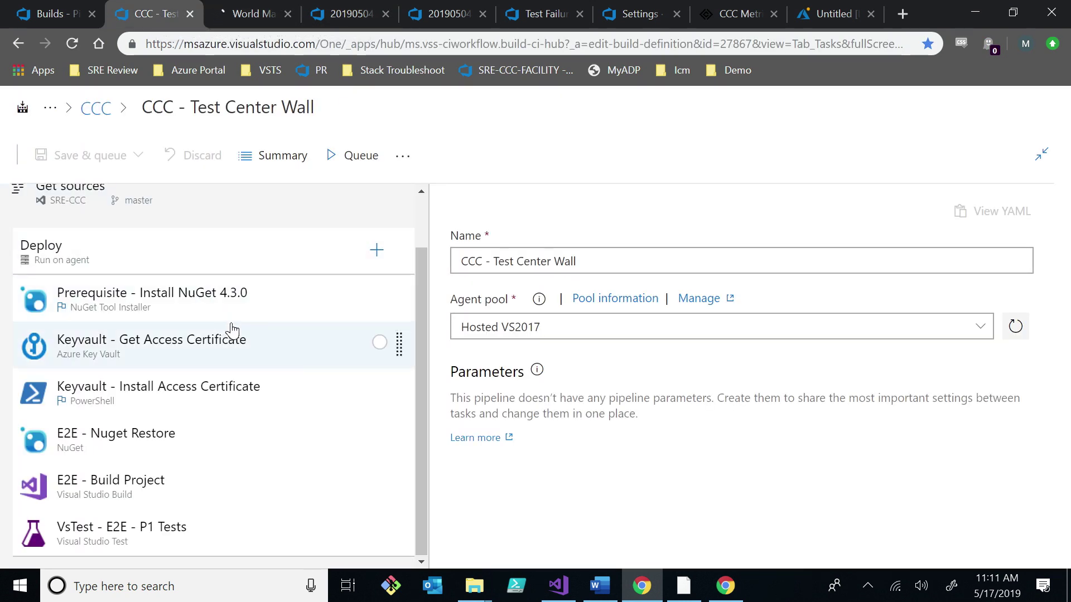
scroll(253, 325, up, 2)
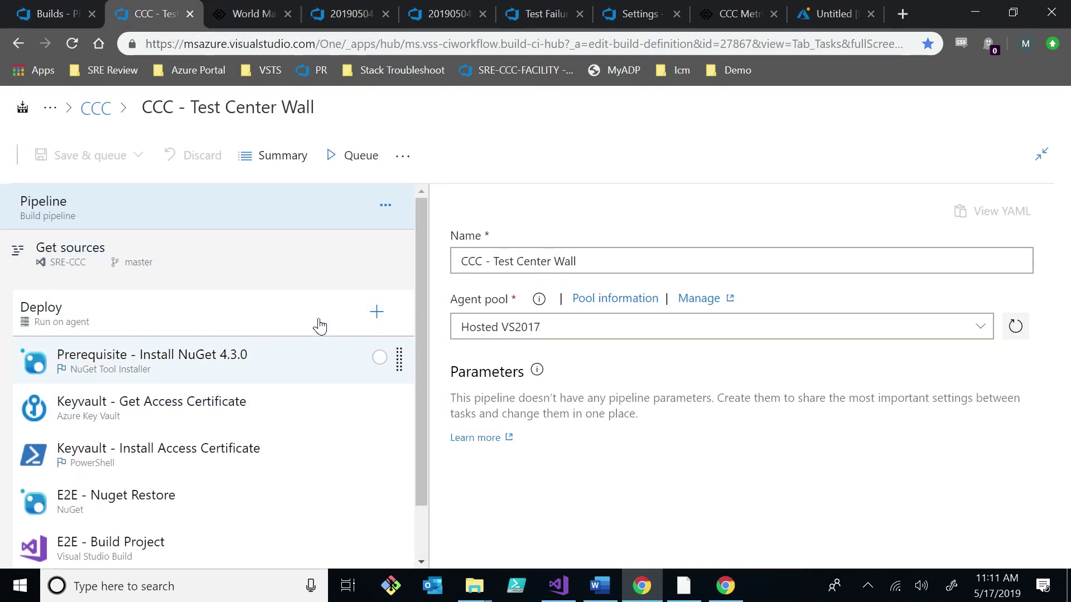
click(1042, 155)
click(305, 197)
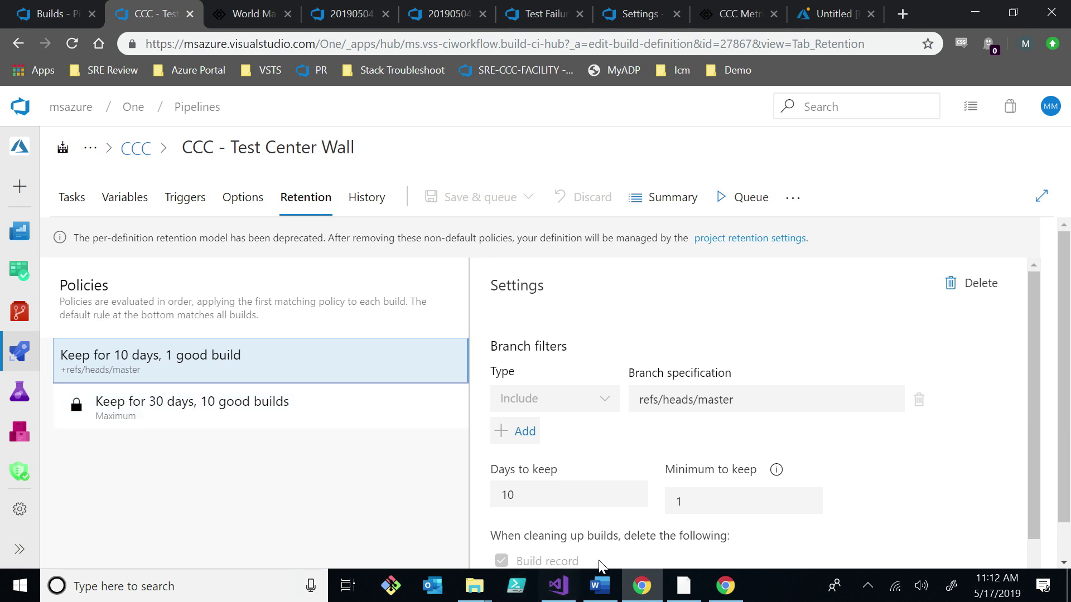
click(684, 585)
scroll(598, 380, down, 2)
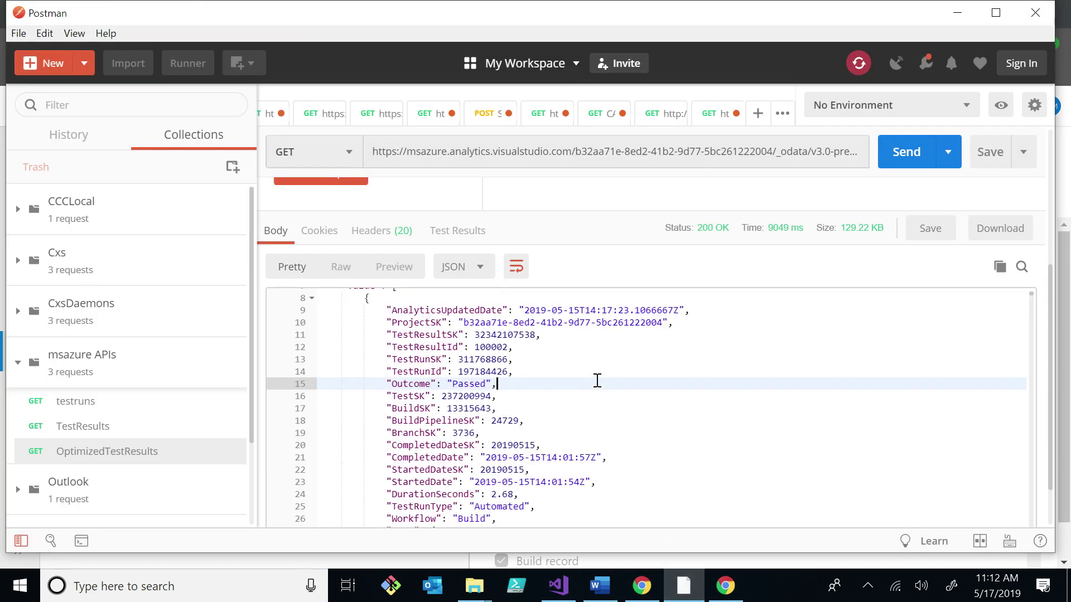
scroll(615, 379, up, 3)
scroll(564, 334, down, 3)
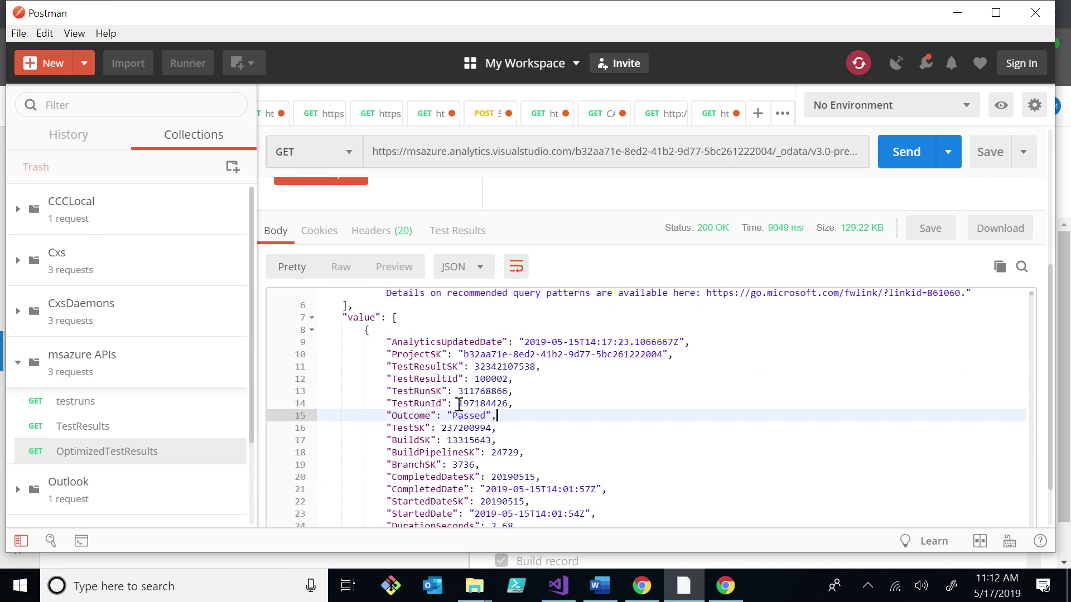
scroll(502, 376, down, 2)
scroll(490, 390, up, 2)
drag(447, 342, 525, 356)
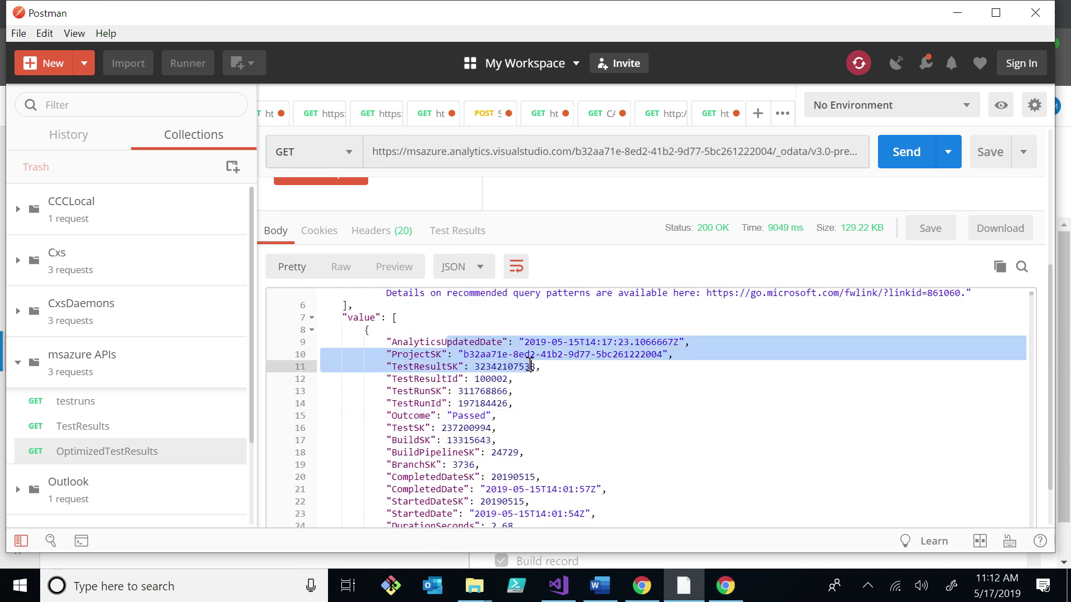
scroll(528, 360, down, 4)
- Highlight the EndToEndTest_P1_SecurityAlertMetrics_CheckForWidget test name, then return to the browser's Retention settings
click(536, 409)
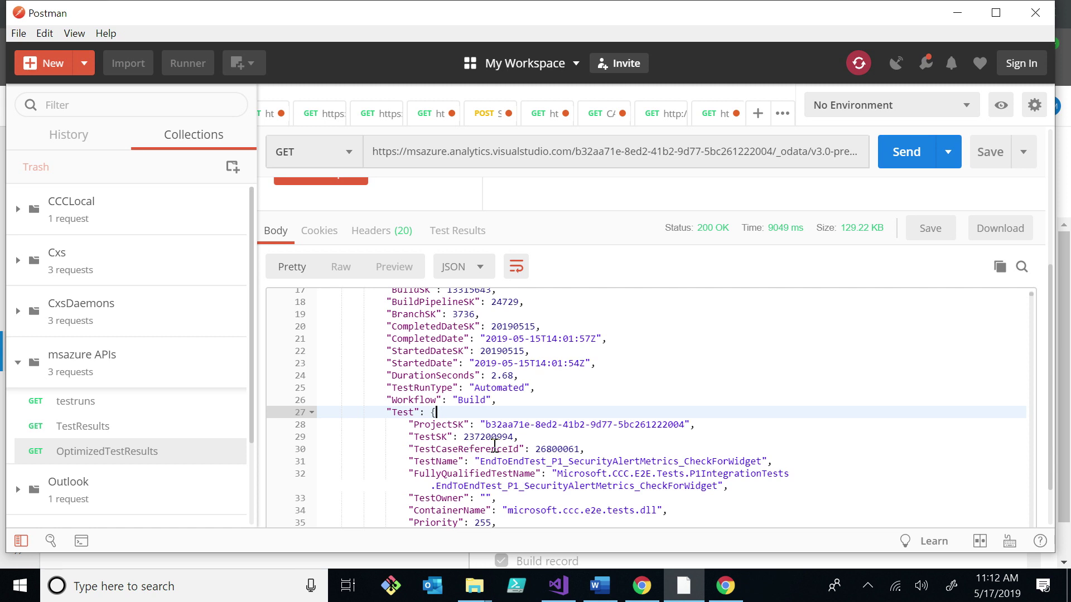
scroll(510, 446, down, 2)
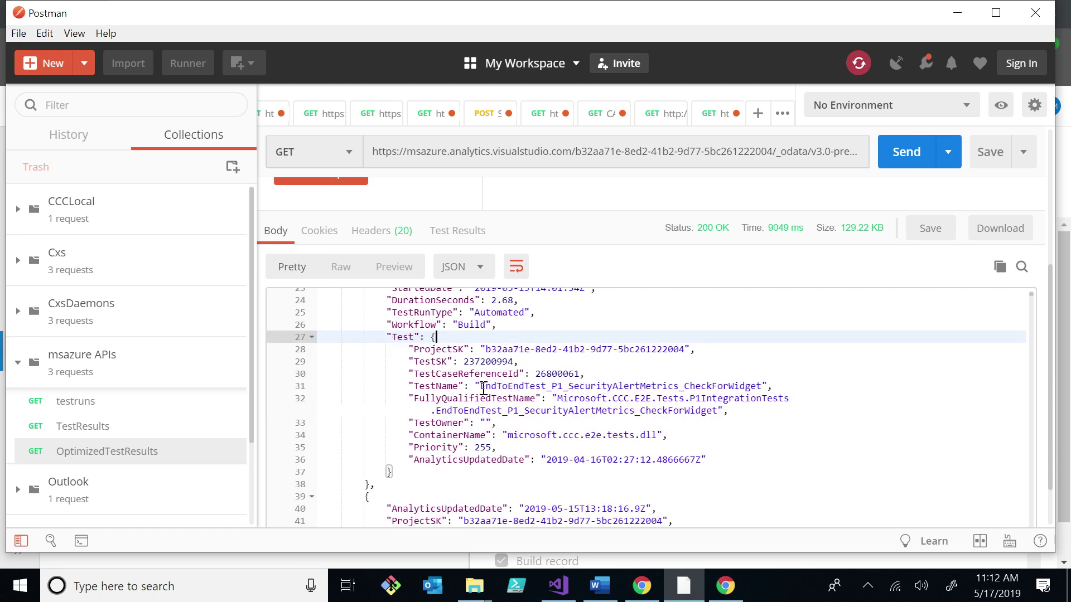
drag(481, 387, 763, 387)
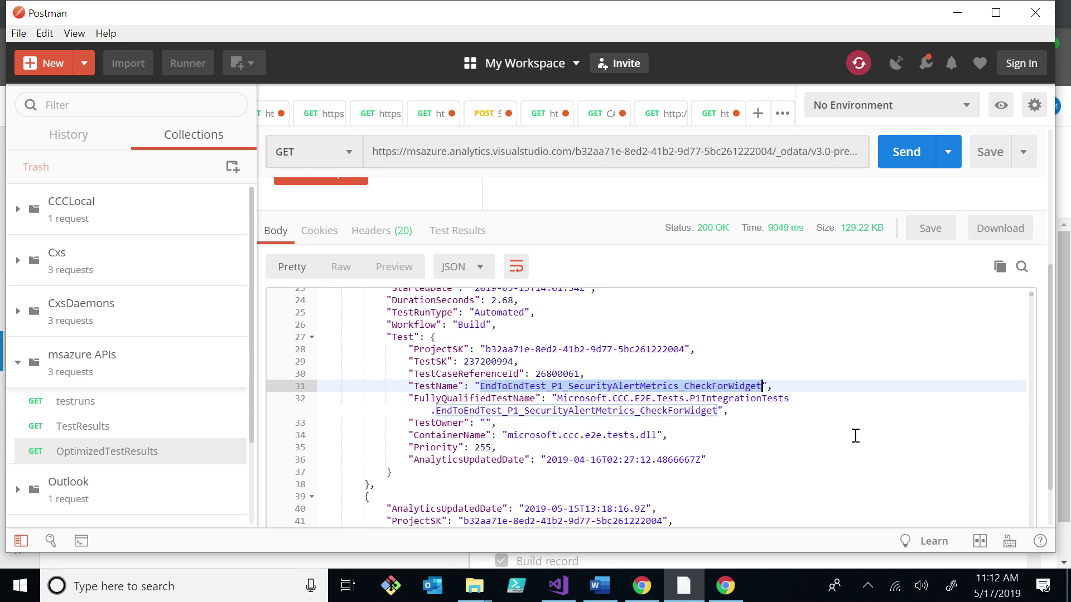
key(alt+Tab)
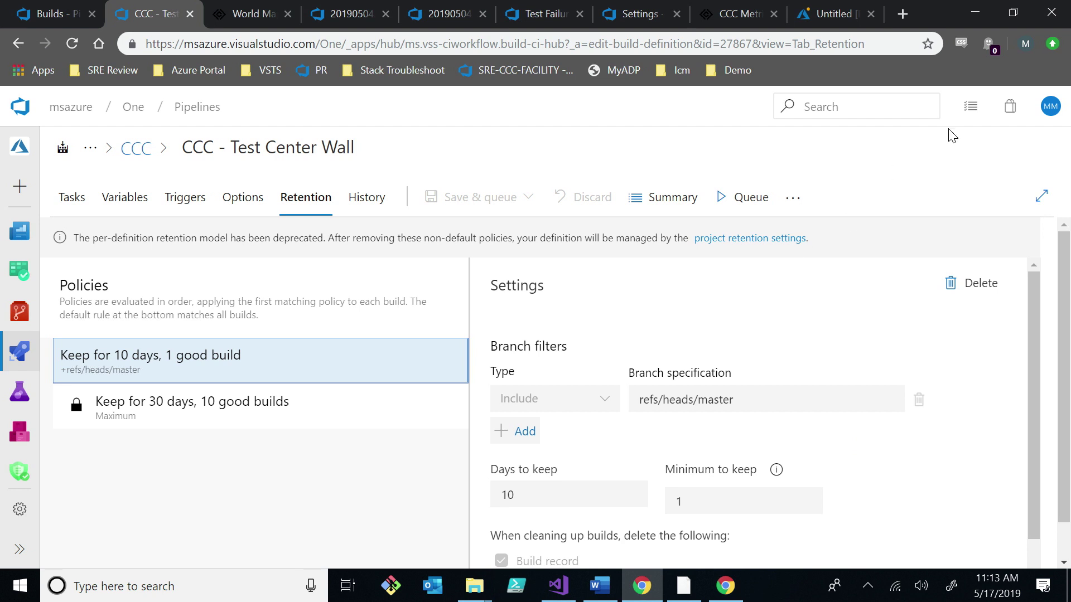
- Show the App Insights query's six TestResult records and expand the most recent one
click(834, 14)
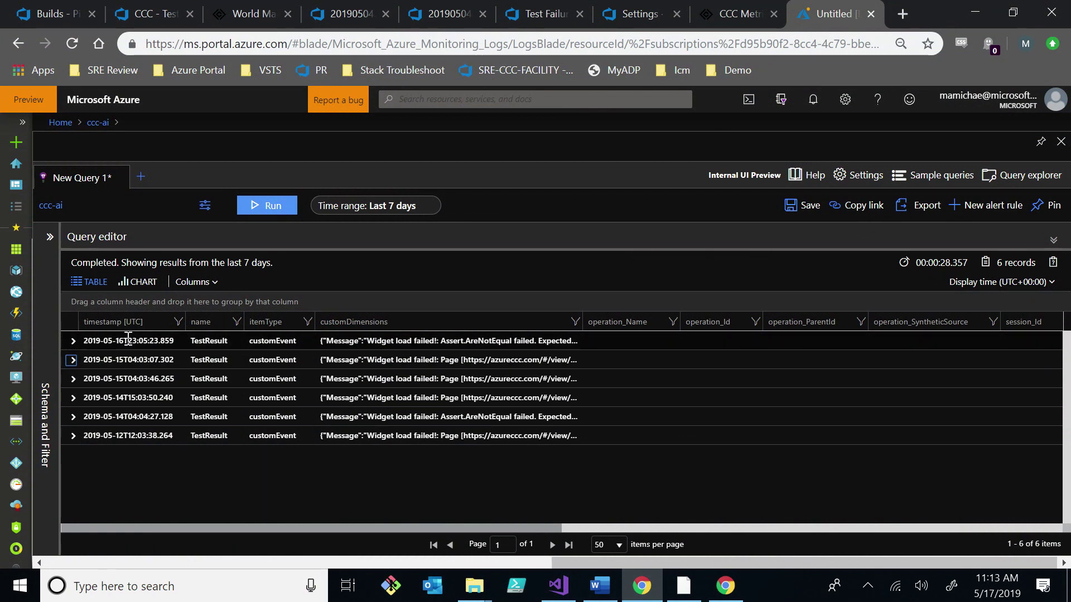
click(73, 341)
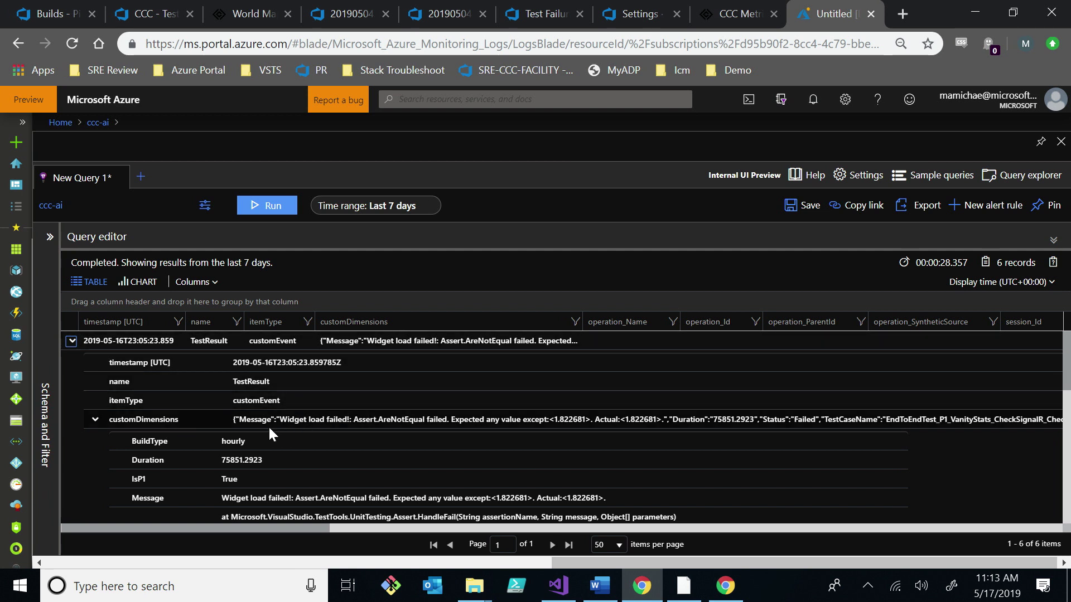
scroll(269, 427, down, 1)
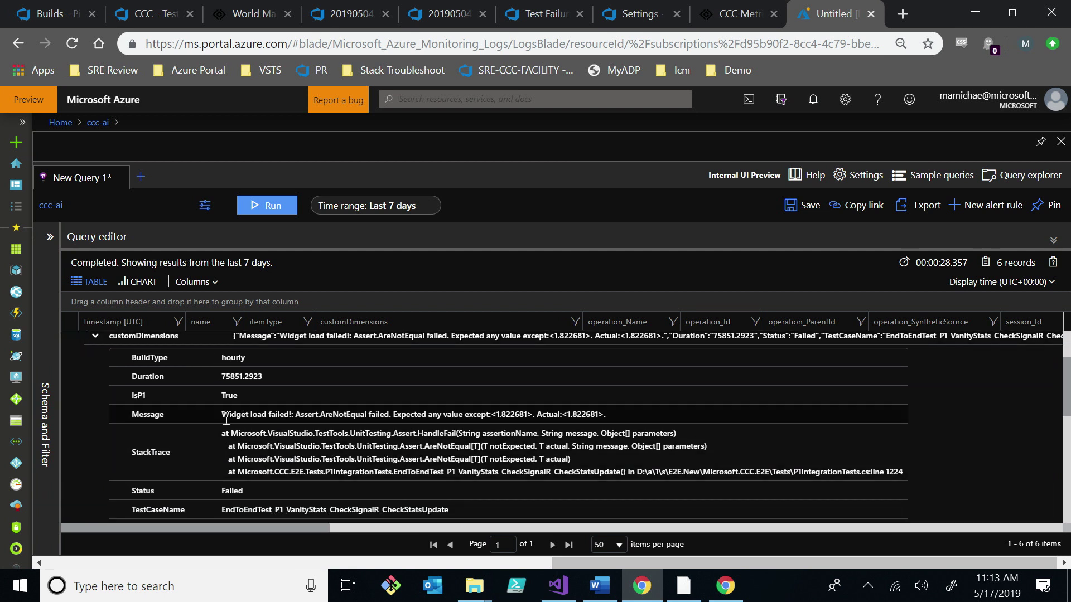
- Highlight the latest record's failure message, stack trace and failing page Uri in turn
drag(224, 415, 631, 415)
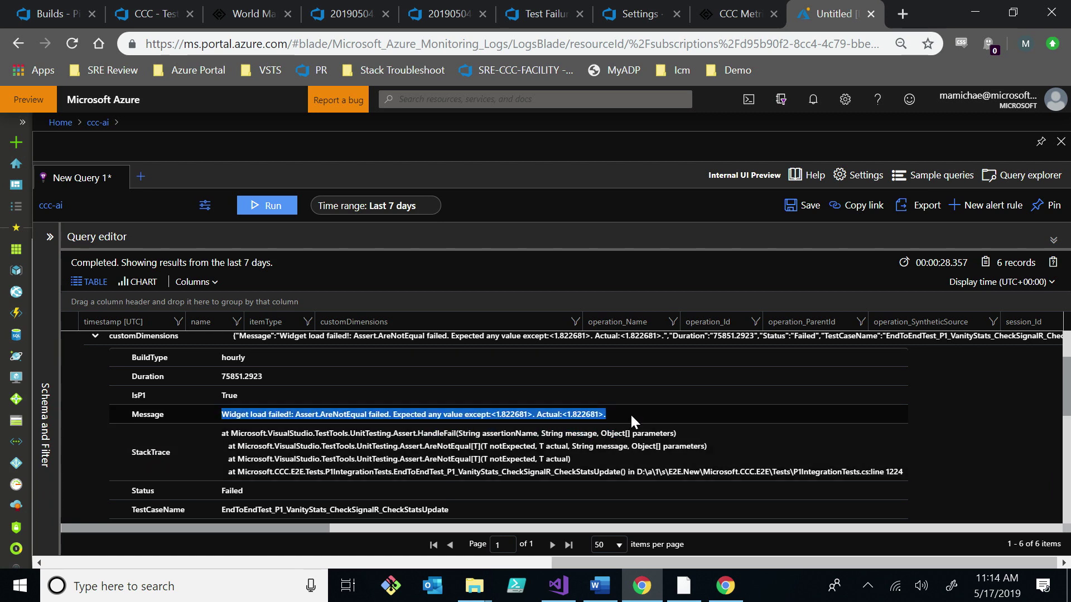
click(591, 416)
drag(222, 434, 902, 479)
click(908, 474)
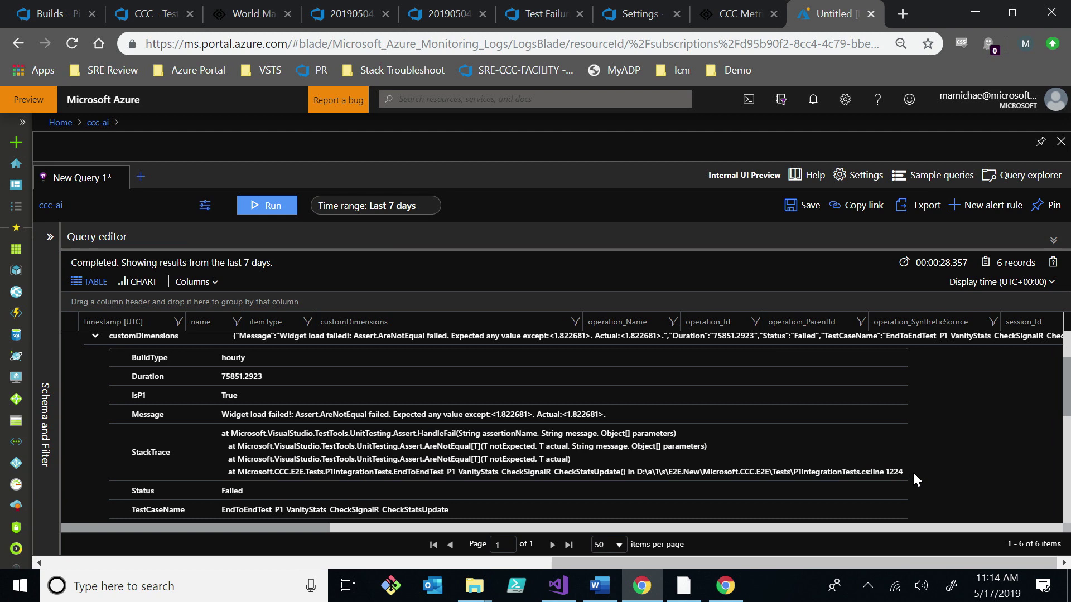
scroll(840, 465, down, 1)
scroll(839, 465, down, 2)
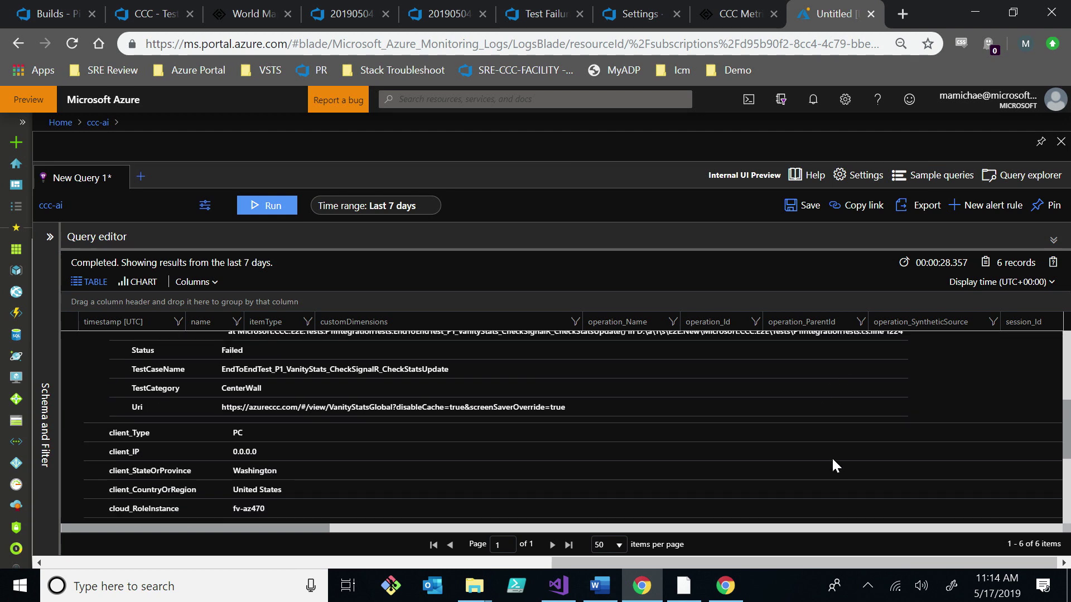
scroll(831, 458, down, 1)
scroll(828, 458, up, 2)
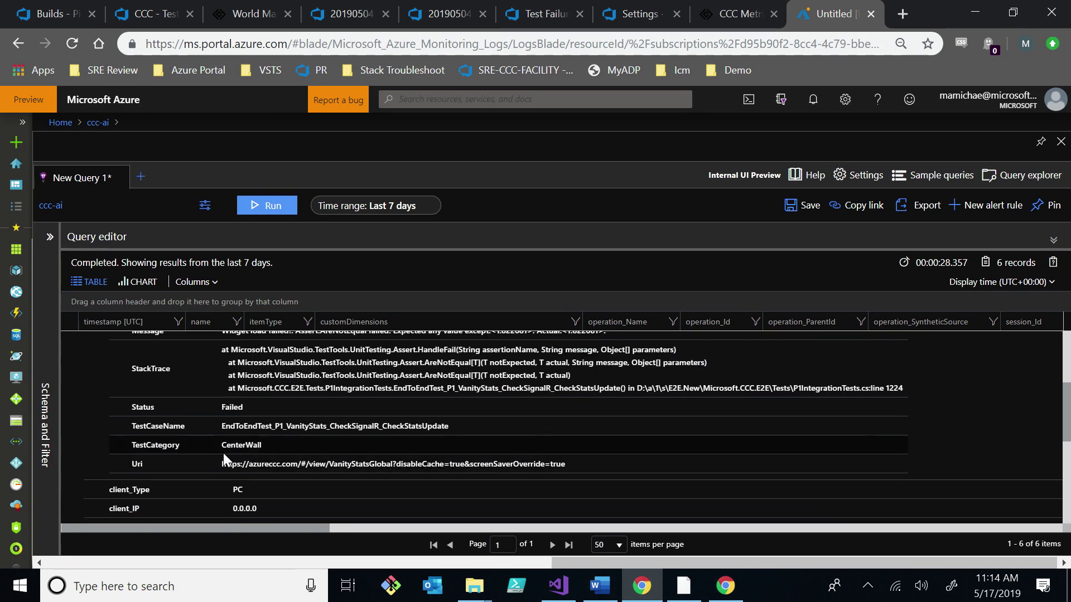
drag(259, 457, 560, 470)
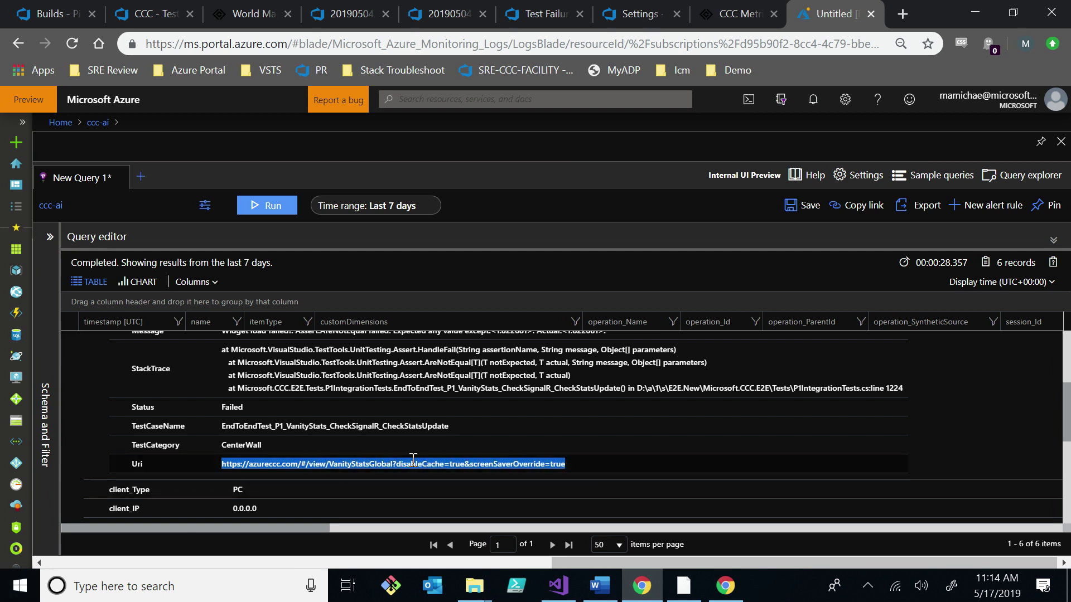
scroll(413, 461, up, 2)
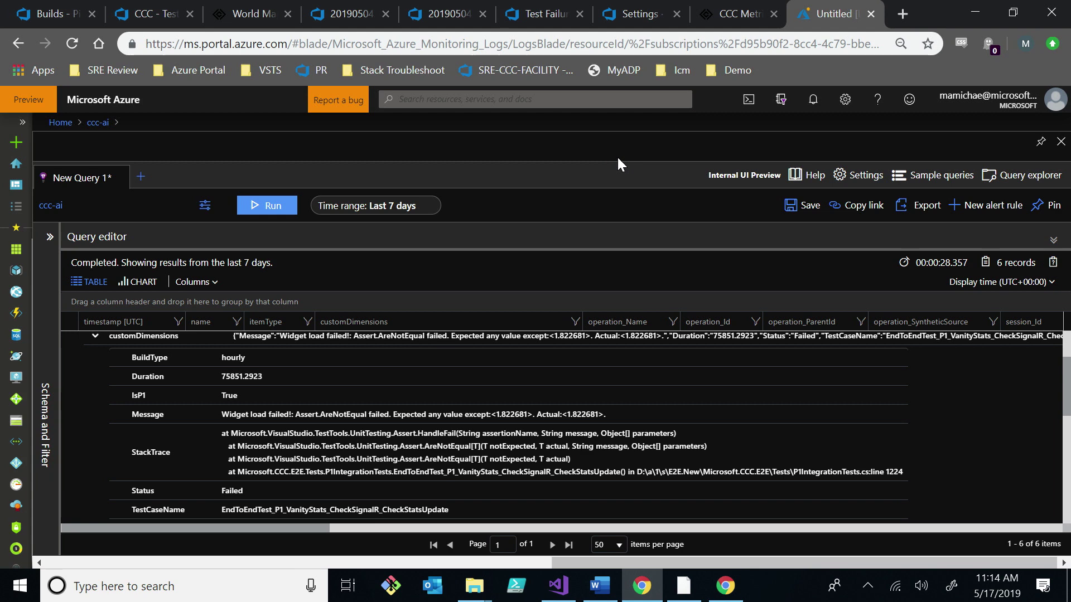
- Show the CCC Metrics Engineering Metrics view with centerwall, leftwall and rightwall E2E results
click(716, 17)
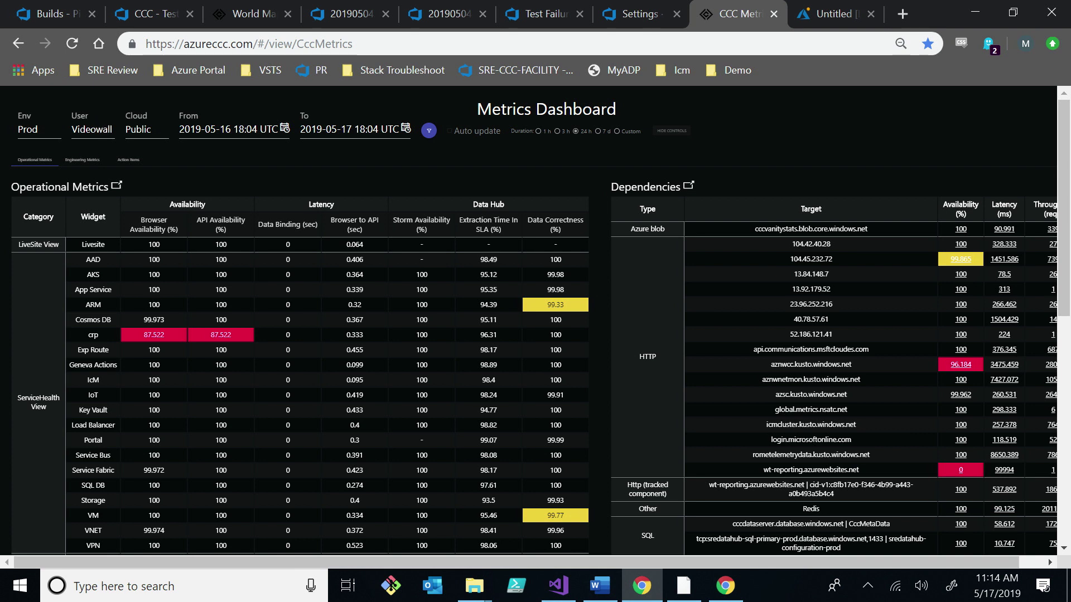
click(82, 159)
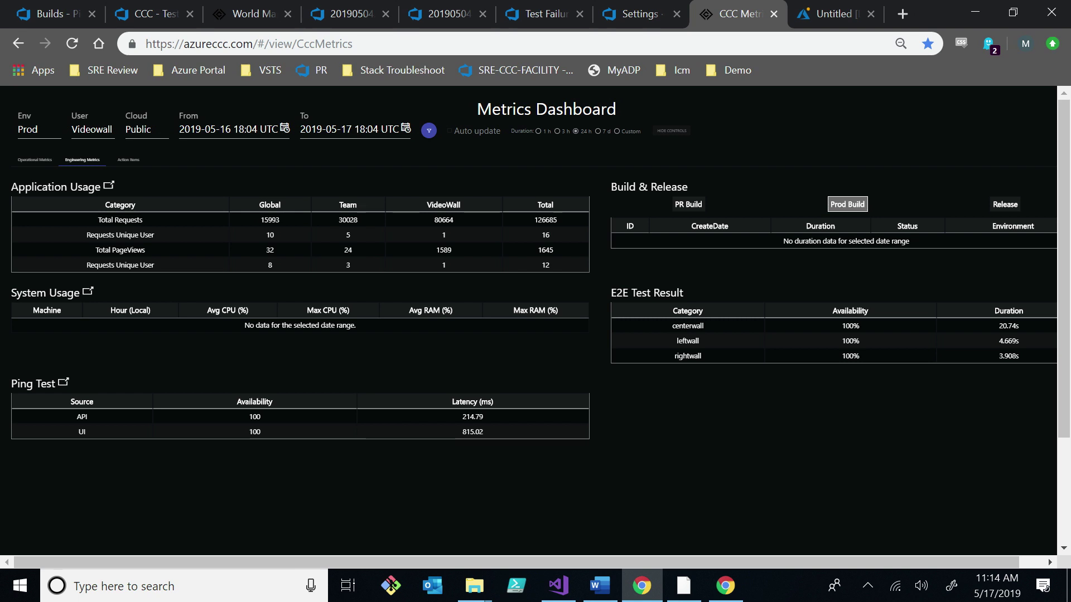
- Set the dashboard's From date to April 30 and reload the metrics
click(230, 130)
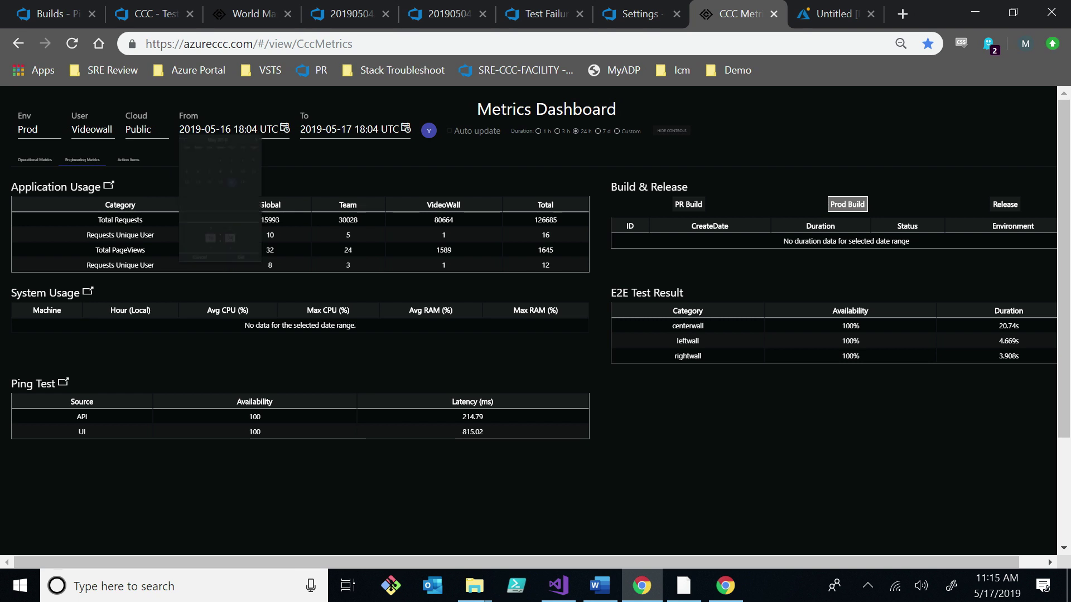
click(220, 161)
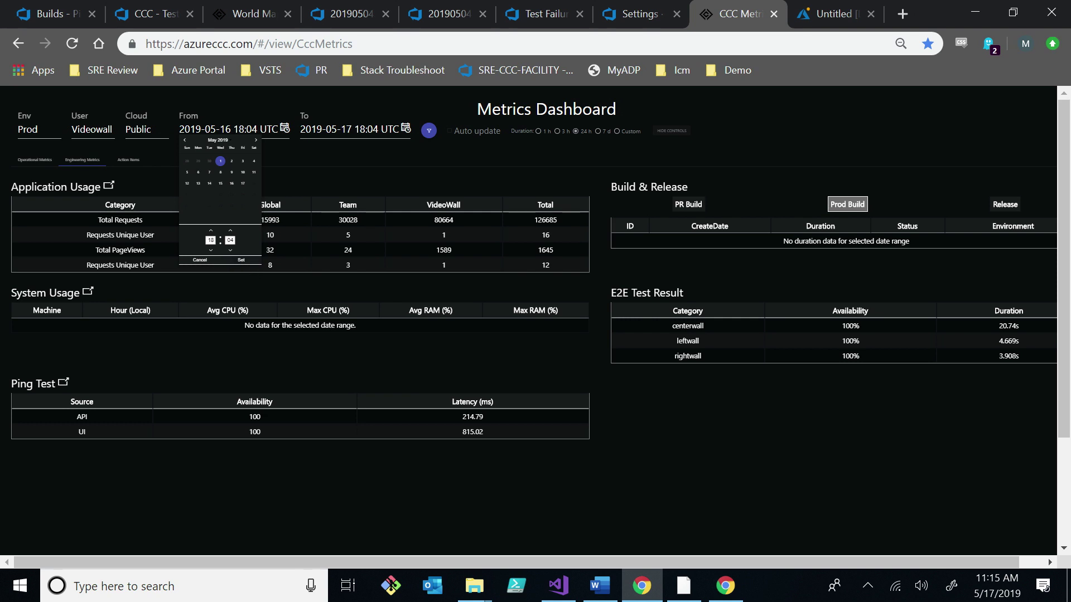
click(210, 160)
click(241, 261)
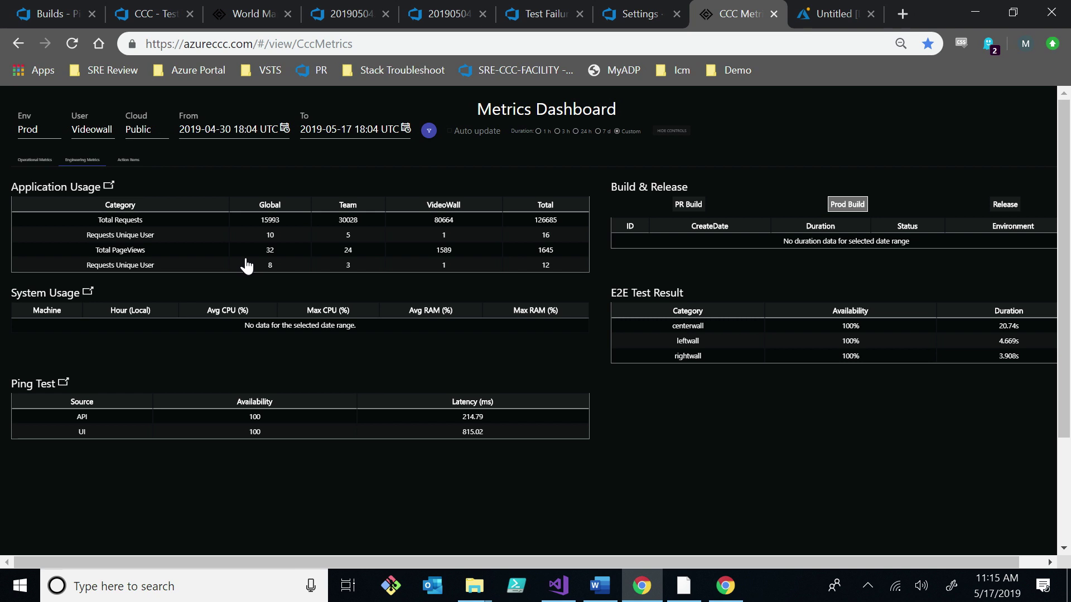
click(429, 131)
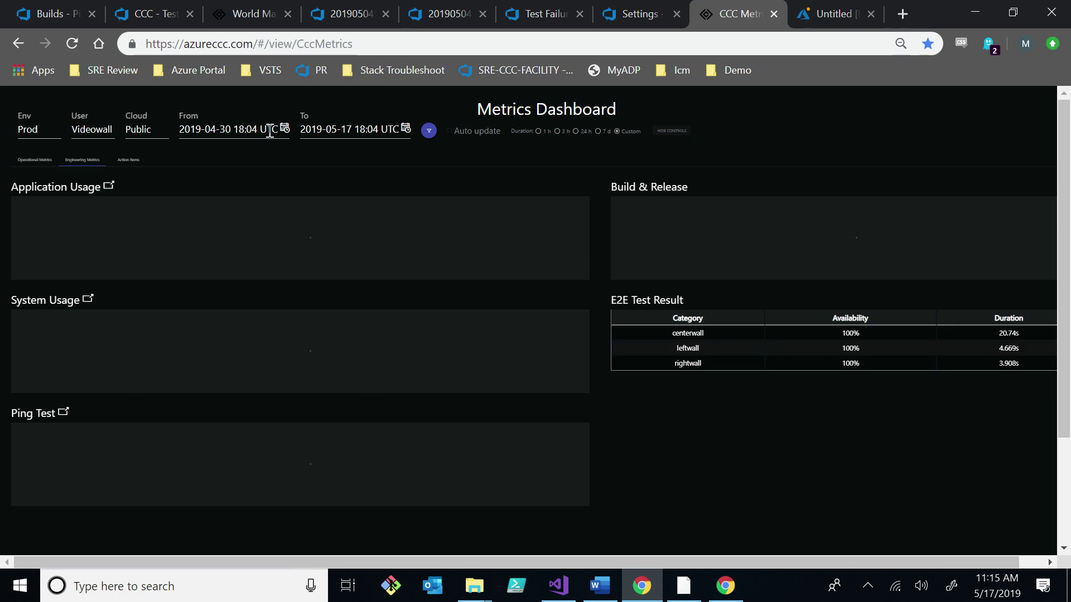
- Move the From date back to April 29 and refresh the dashboard data
click(234, 129)
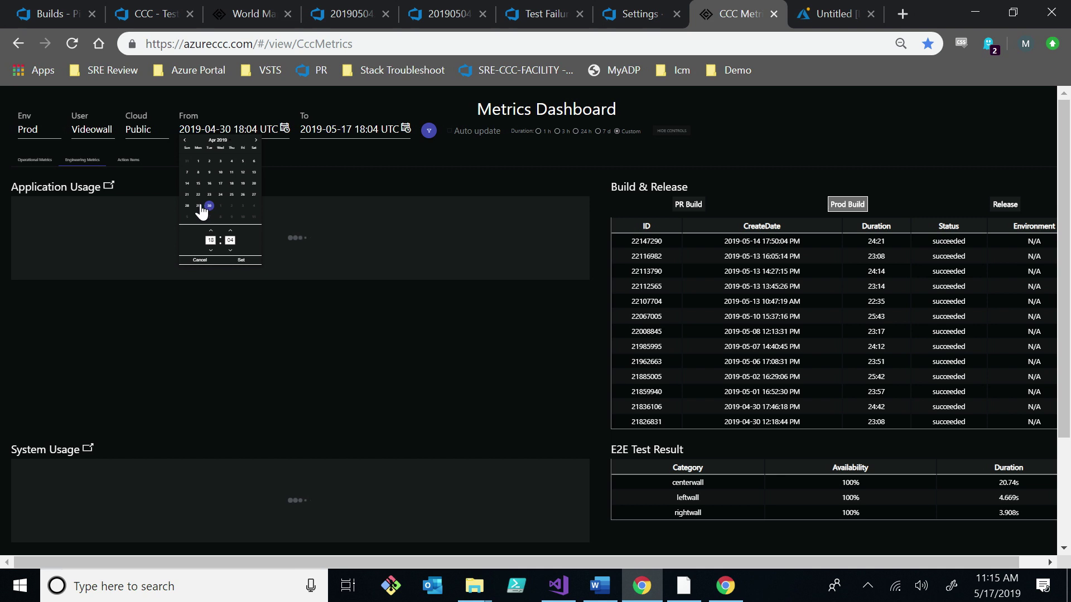
click(198, 205)
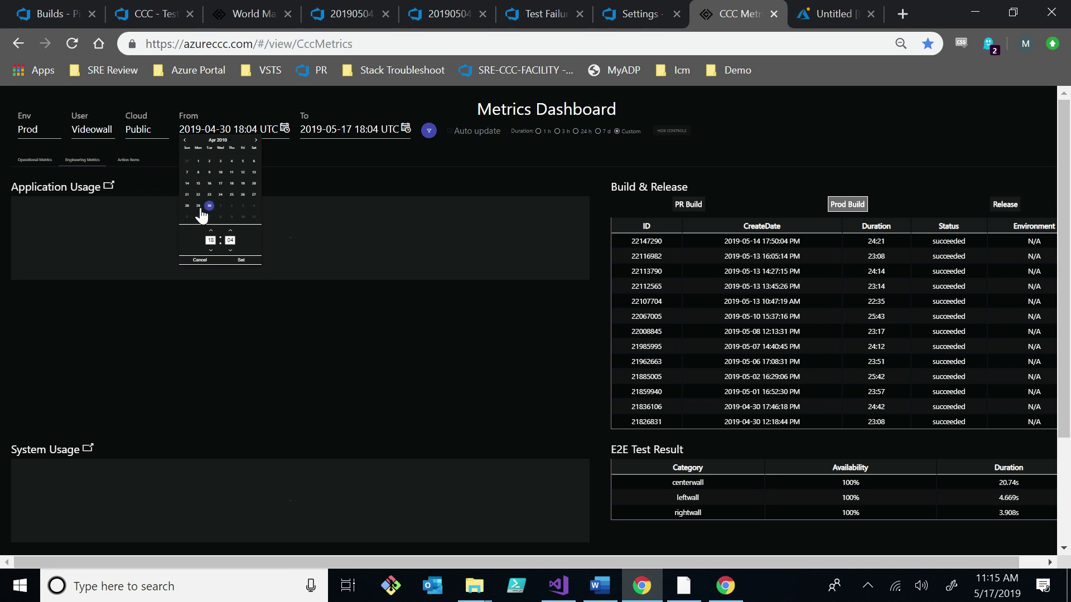
click(242, 259)
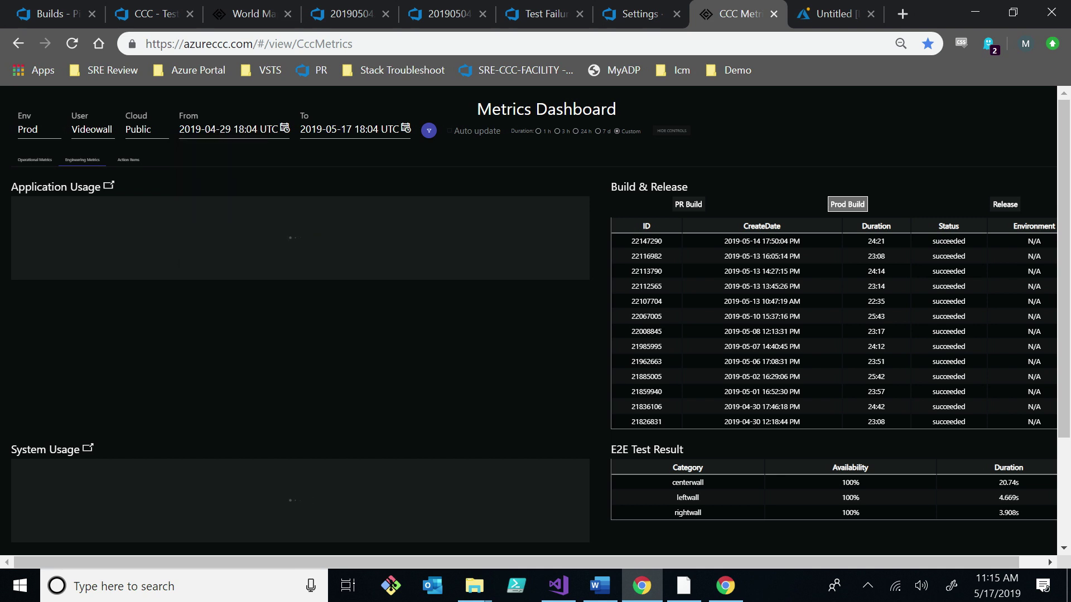
click(428, 131)
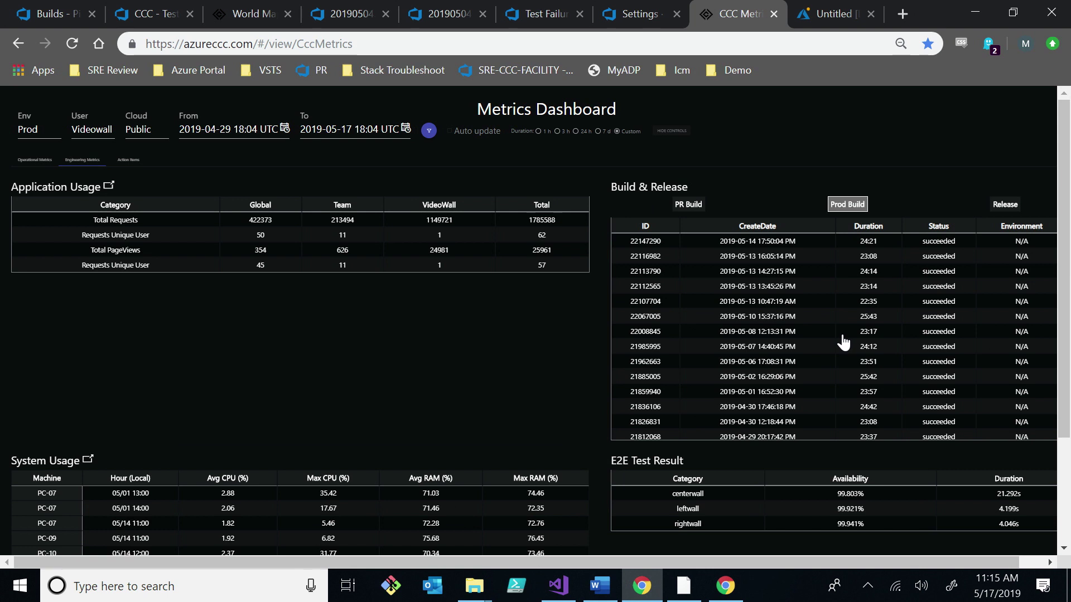
- Open the failed-test popup from the centerwall Availability value in the E2E Test Result table
click(845, 496)
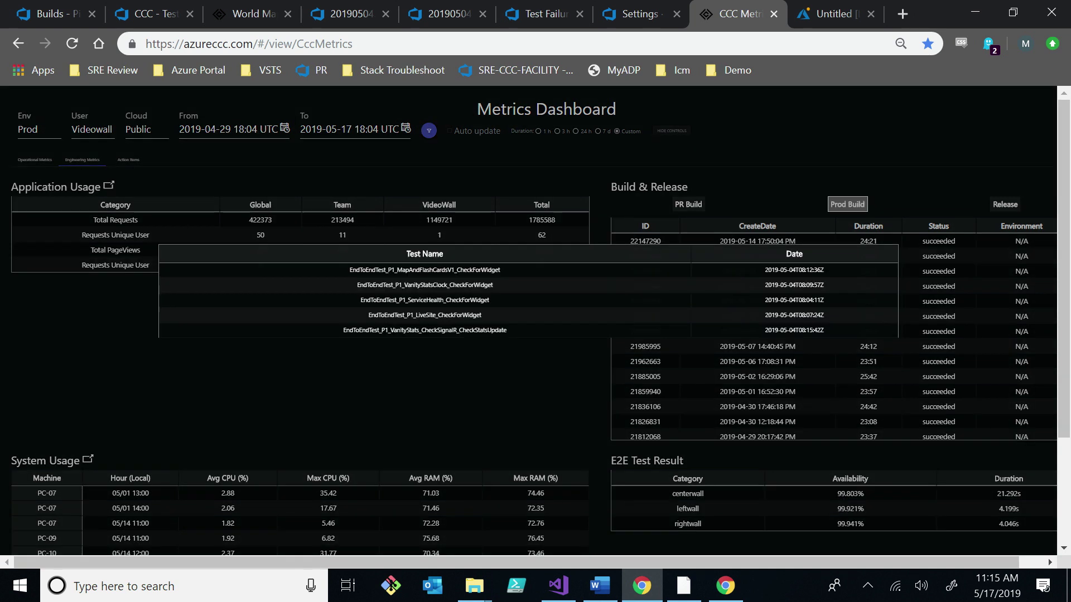